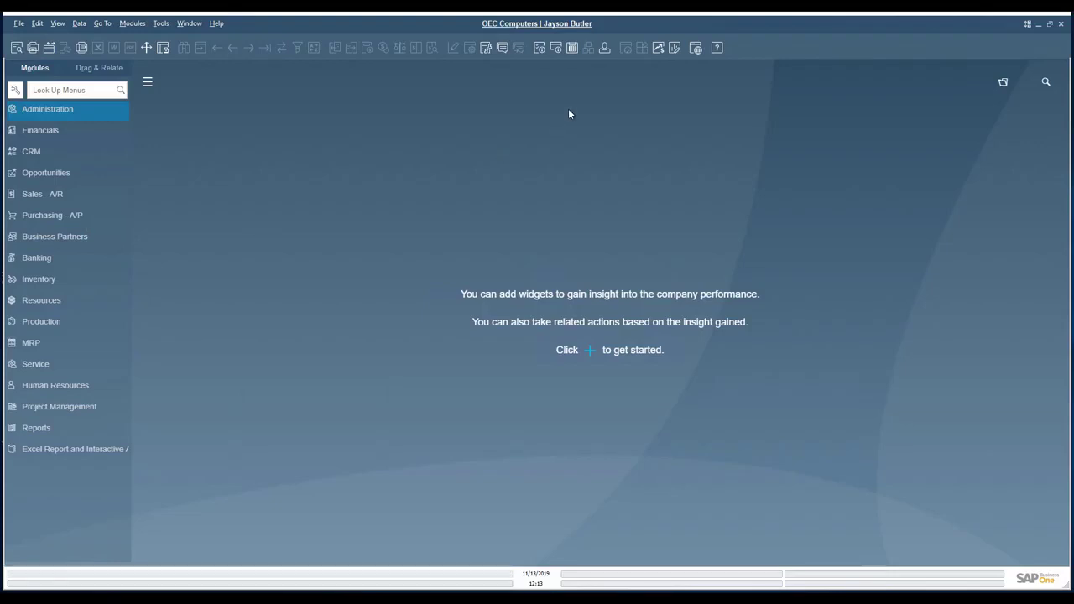
# Step: Replace the current user's e-mail in Users - Setup with the Microsoft account address and update
pyautogui.click(605, 48)
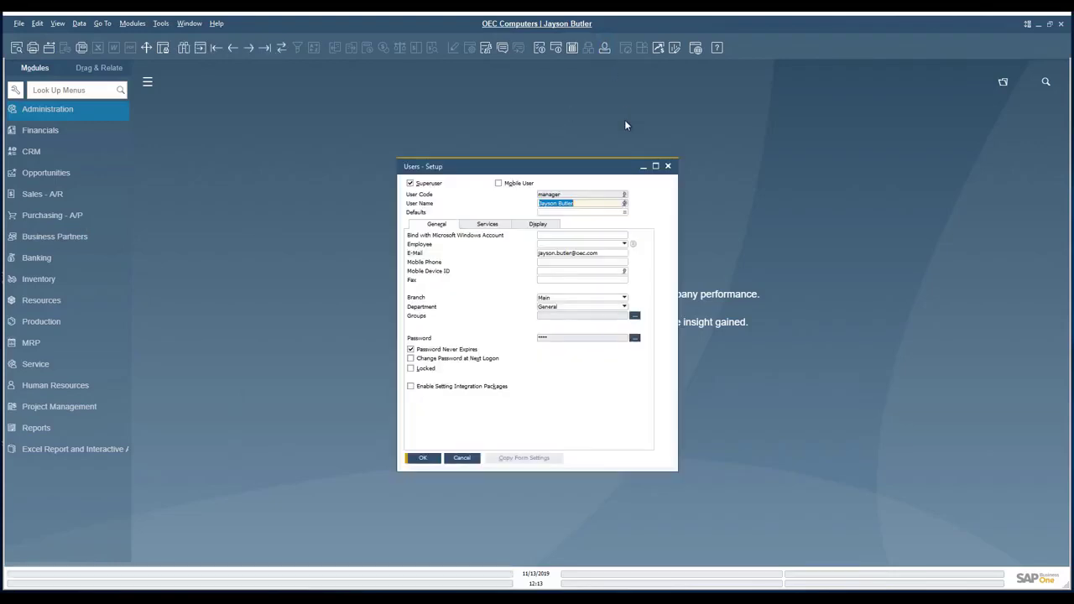
pyautogui.click(612, 253)
pyautogui.hotkey('ctrl', 'v')
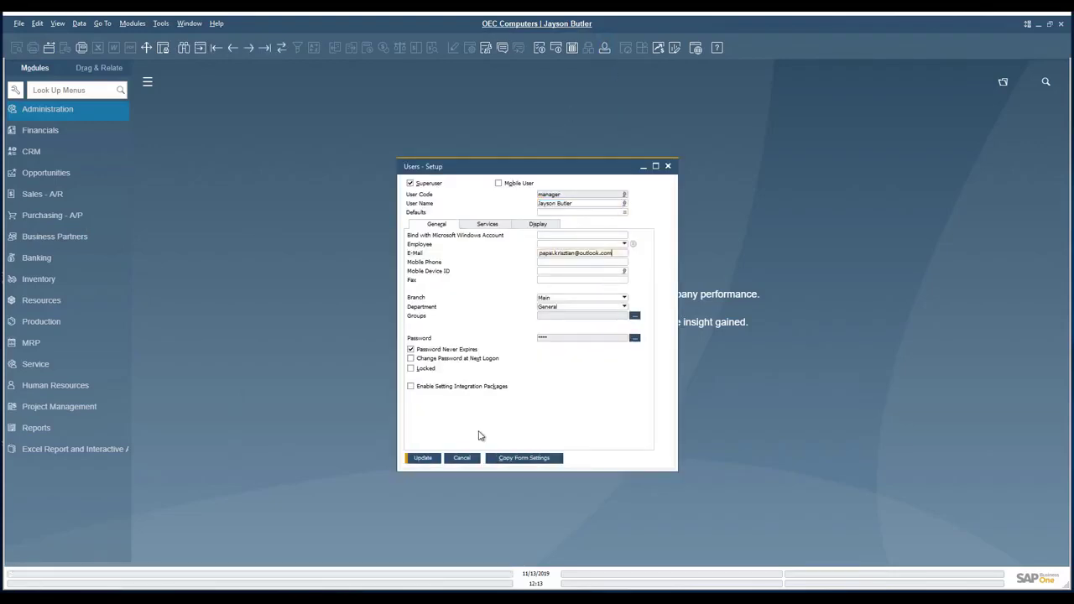
pyautogui.click(424, 460)
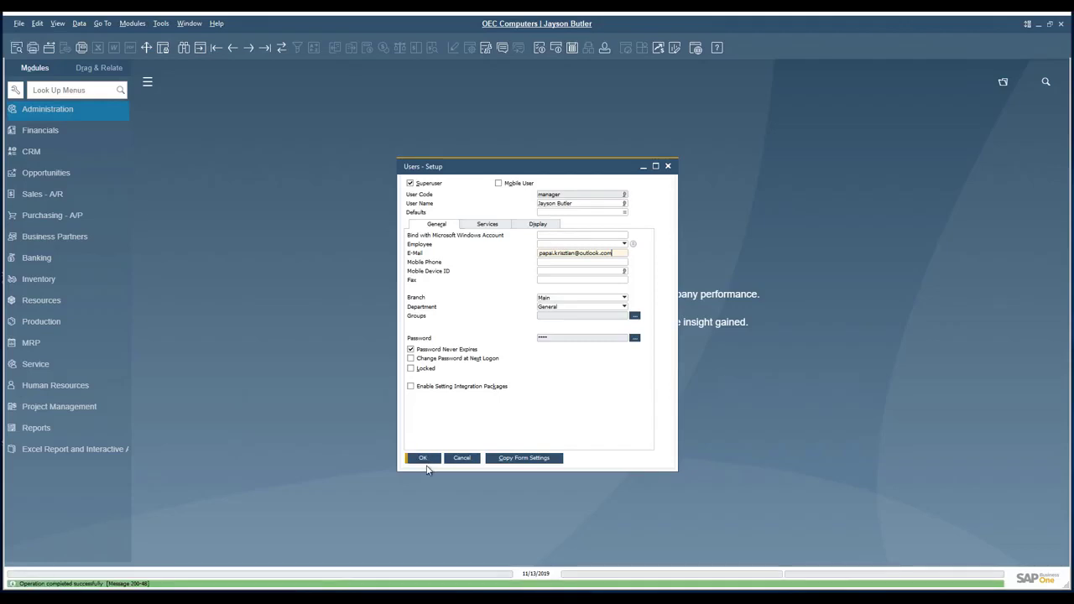
# Step: Set General Settings > Path to export Word and Excel files to OneDrive, then open the Office 365 Integration Service
pyautogui.click(427, 463)
pyautogui.click(47, 111)
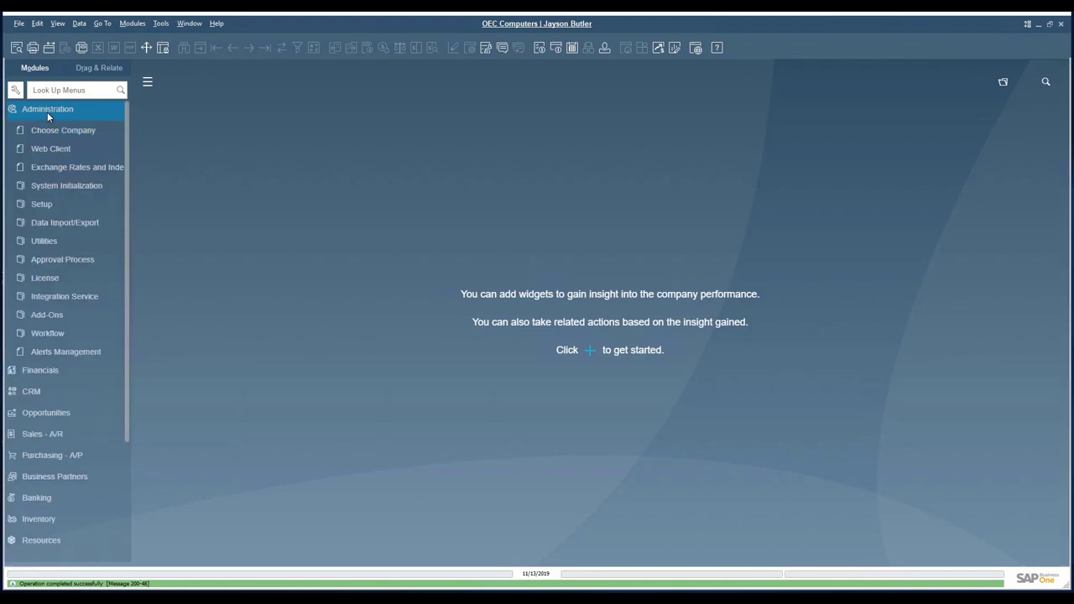
pyautogui.click(42, 204)
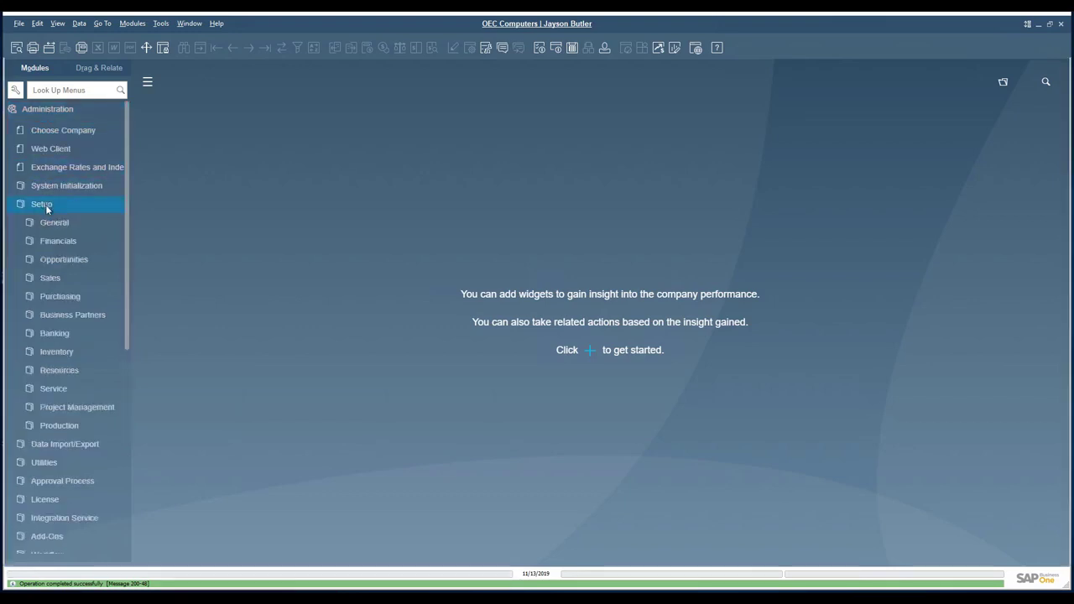
pyautogui.click(52, 188)
pyautogui.click(59, 222)
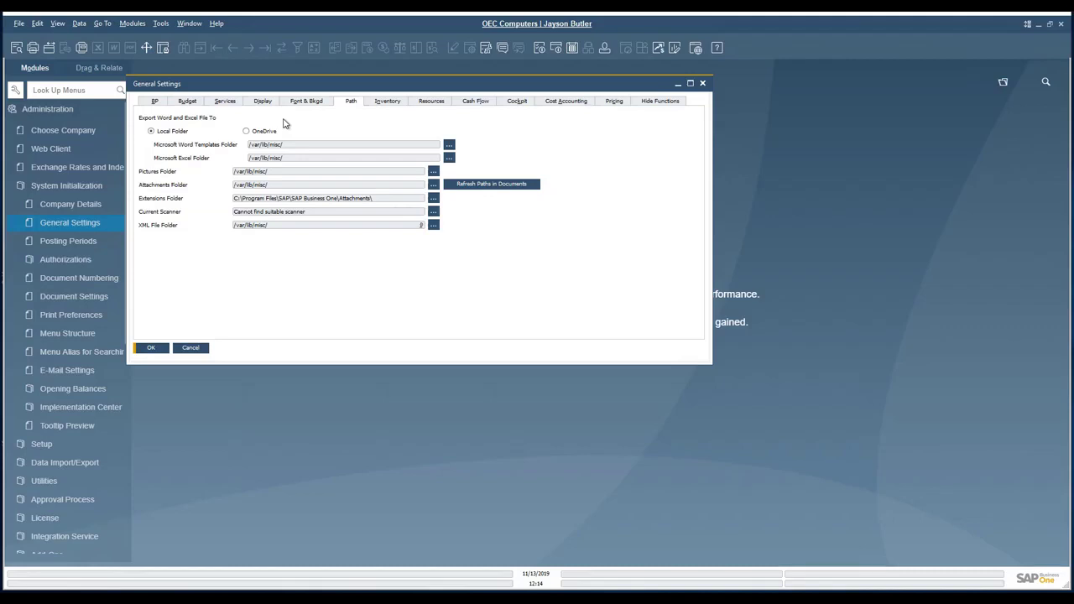
pyautogui.click(262, 131)
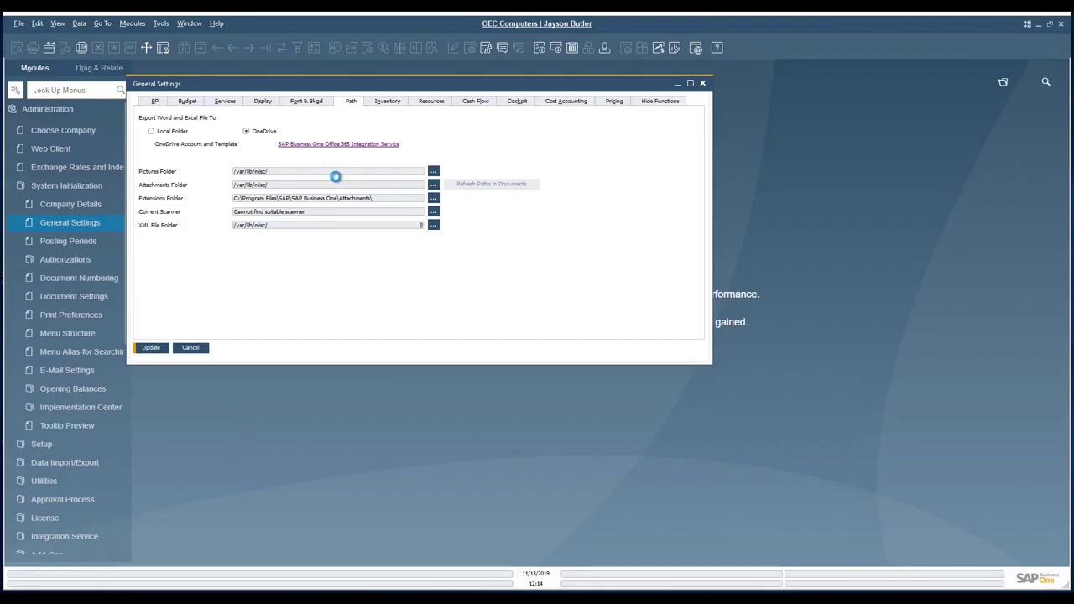
pyautogui.click(345, 143)
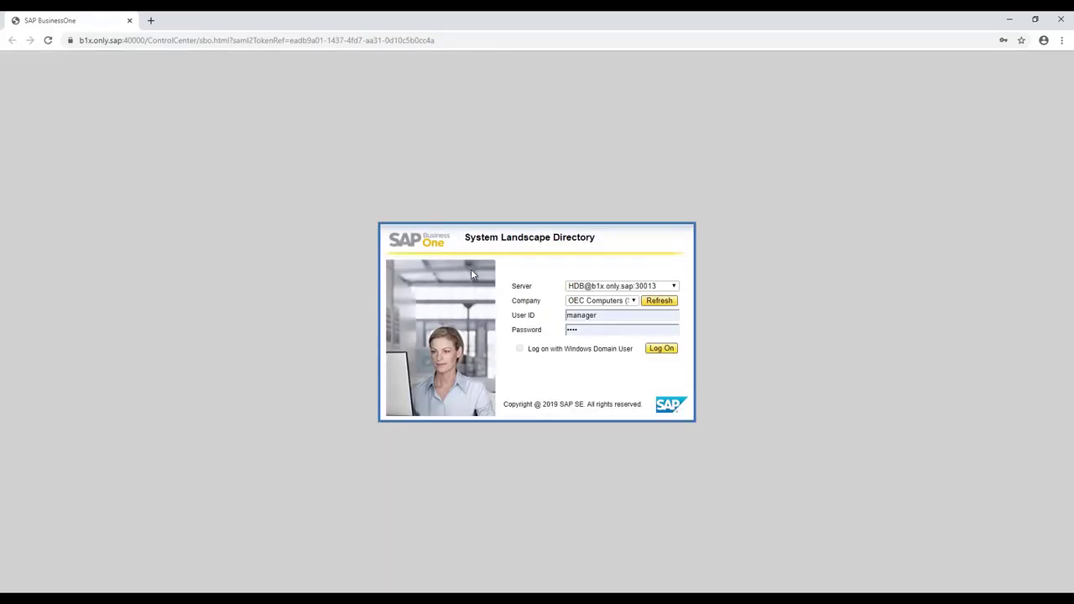
# Step: Log on to OEC Computers and open the Application Settings in edit mode
pyautogui.click(659, 349)
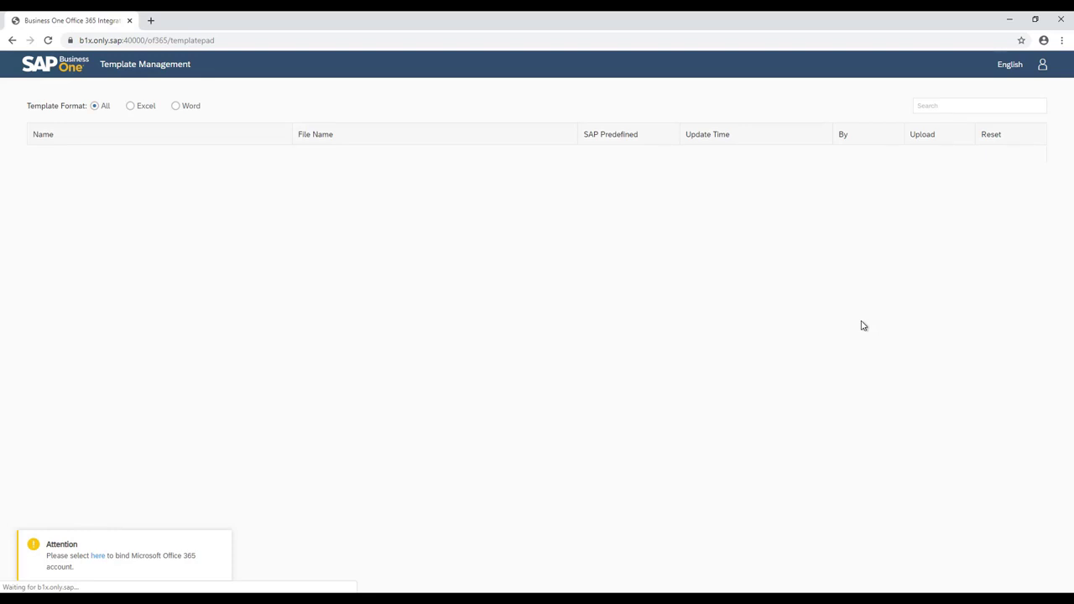
pyautogui.click(1033, 64)
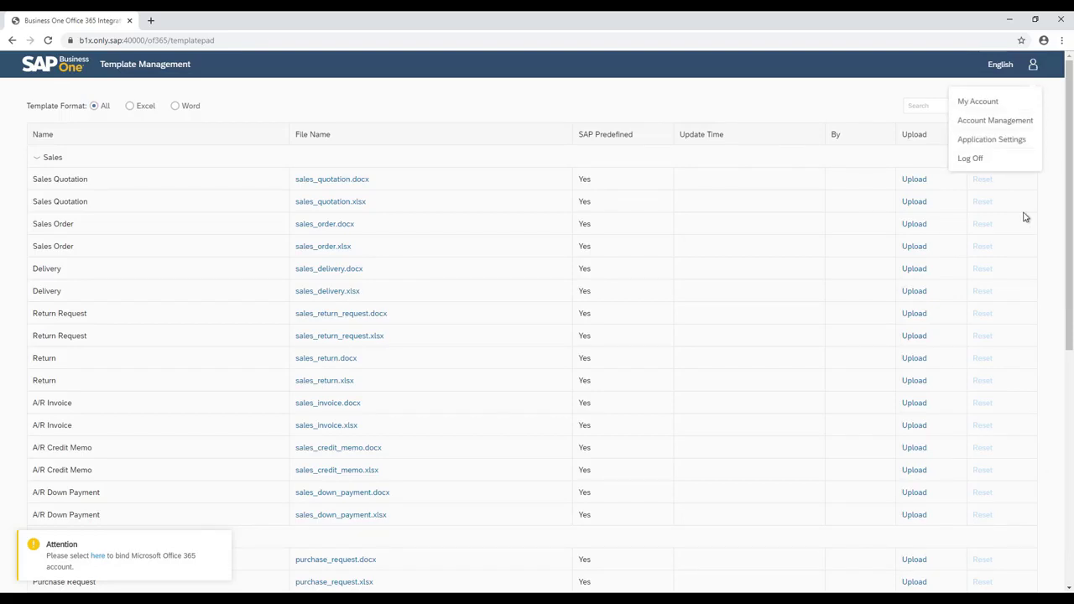
pyautogui.click(1011, 138)
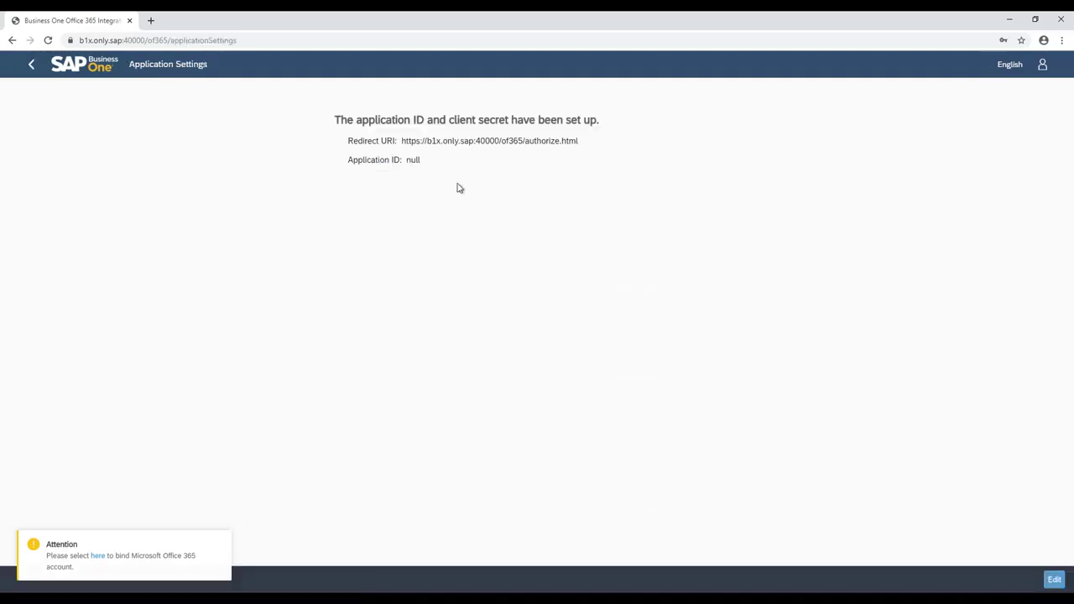
pyautogui.click(1054, 579)
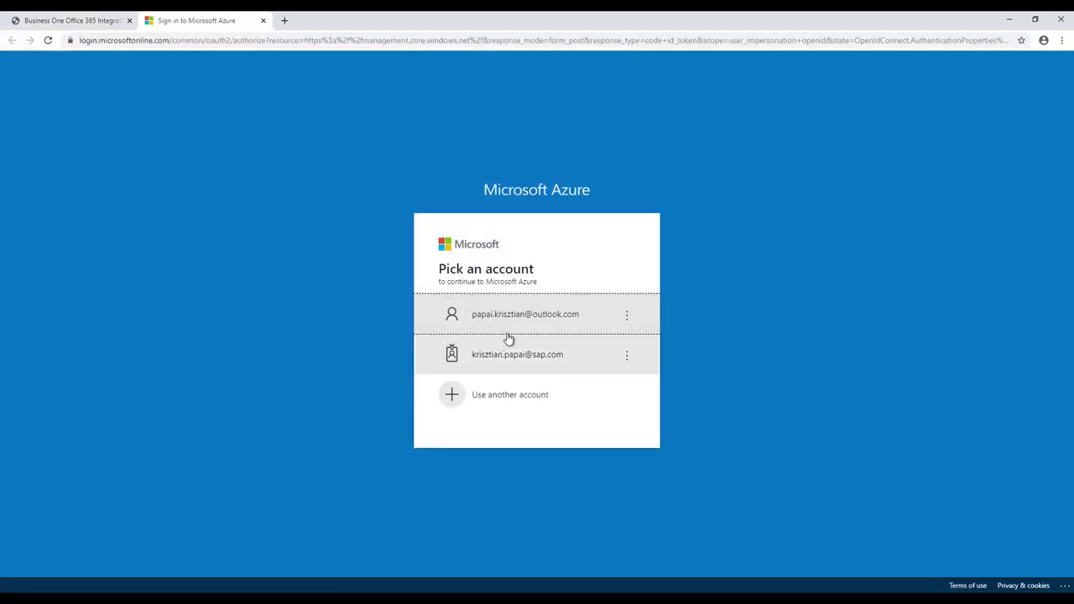
# Step: Sign in to Azure, register app 'SAP Business One' with the pasted Web redirect URI, and copy its client ID
pyautogui.click(515, 318)
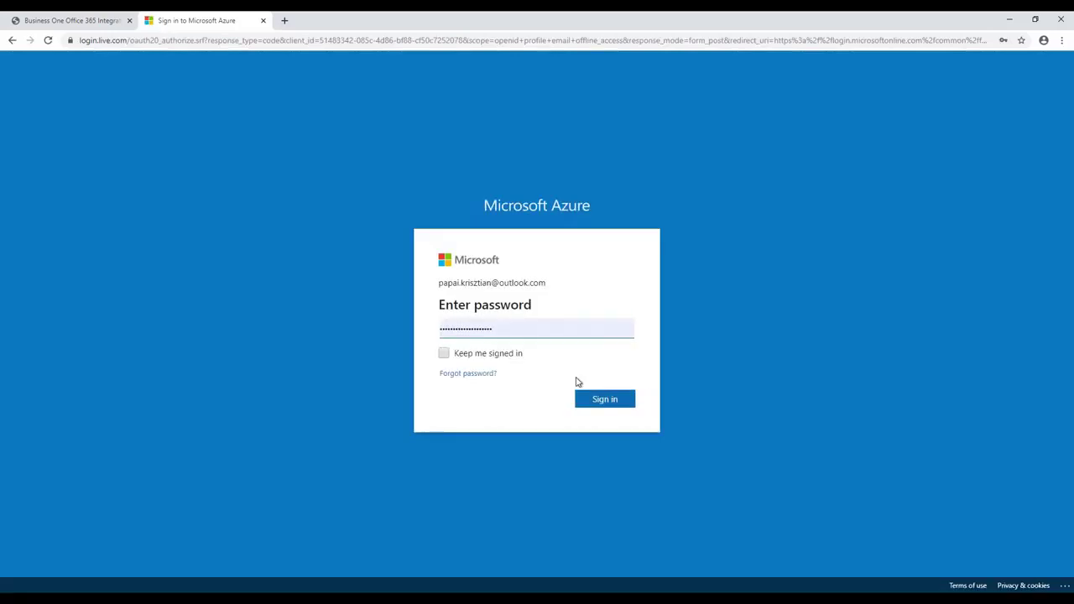
pyautogui.click(592, 398)
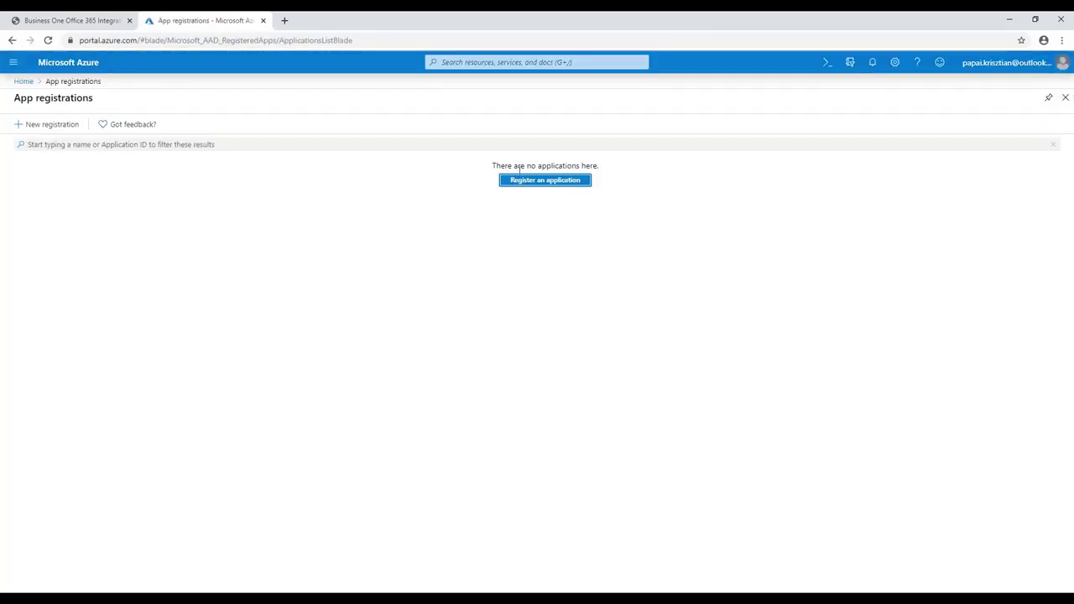
pyautogui.click(523, 180)
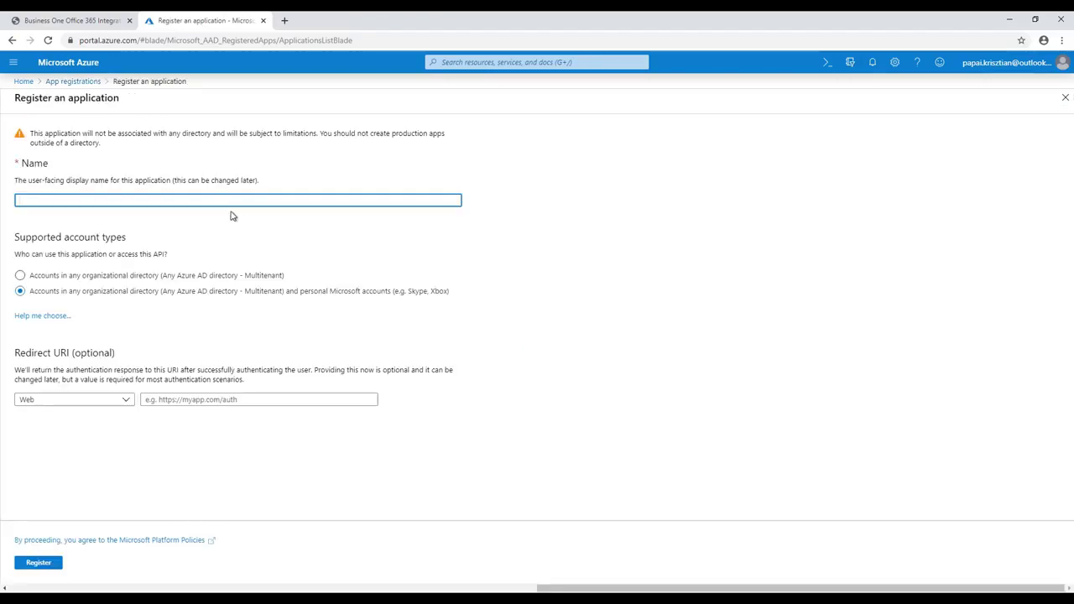
pyautogui.write('SAP Business One')
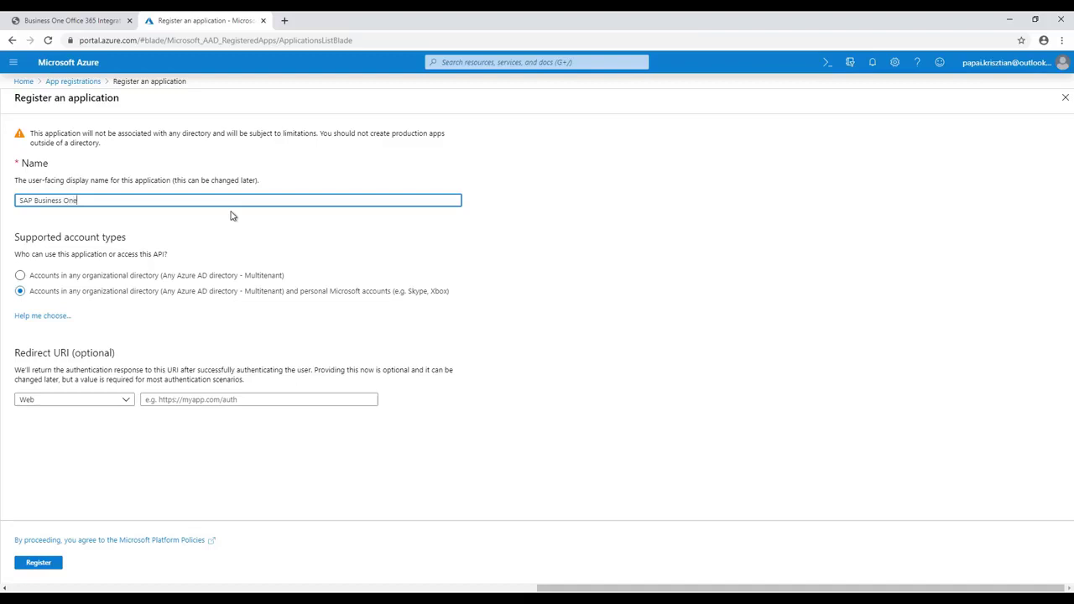
pyautogui.click(214, 400)
pyautogui.write('https://b1x.only.sap:40000/of365/authorize.html')
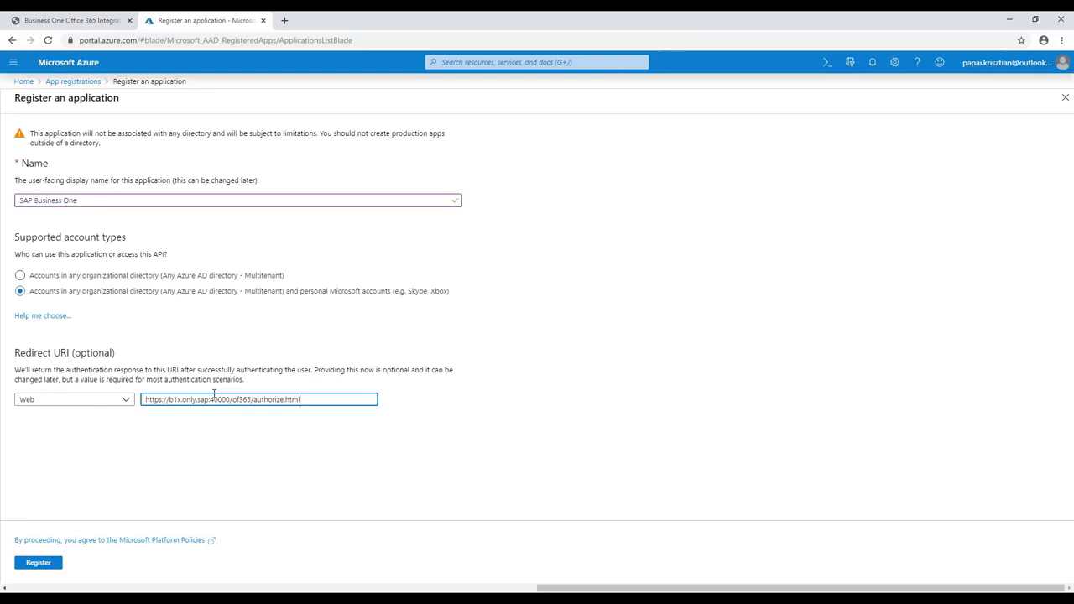
pyautogui.click(40, 562)
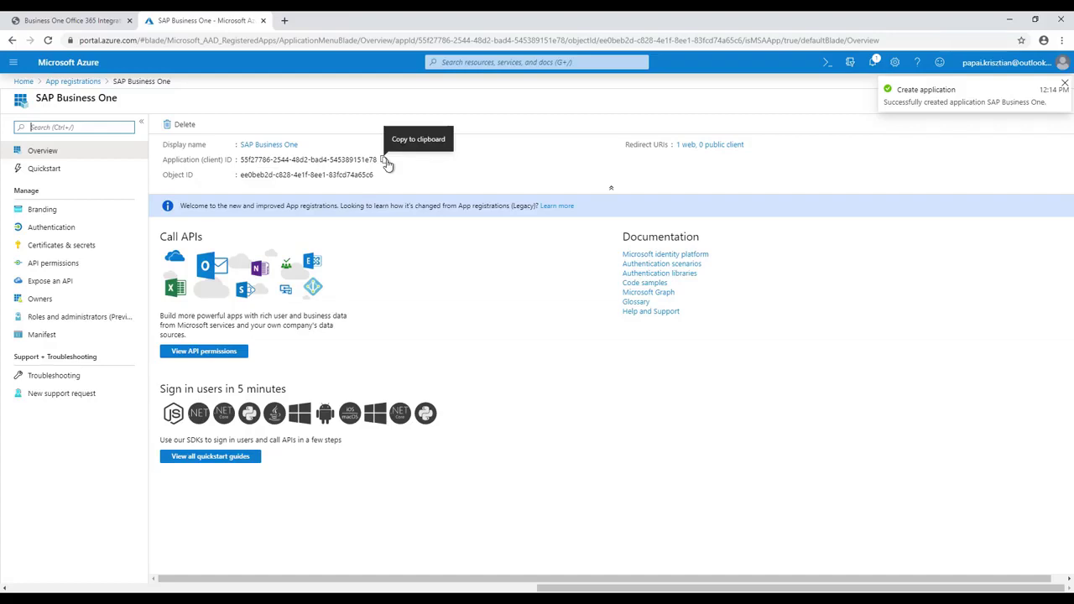
pyautogui.click(384, 161)
# Step: Paste the Azure client ID over 'null' in the Application (Client) ID field
pyautogui.click(110, 21)
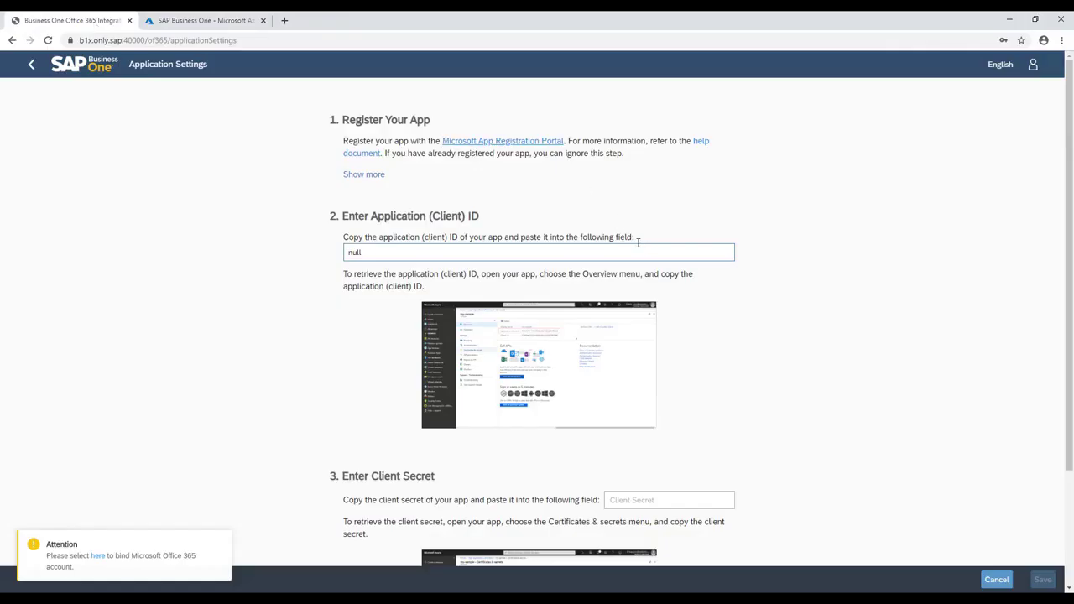
pyautogui.hotkey('ctrl', 'a')
pyautogui.hotkey('ctrl', 'v')
pyautogui.click(210, 21)
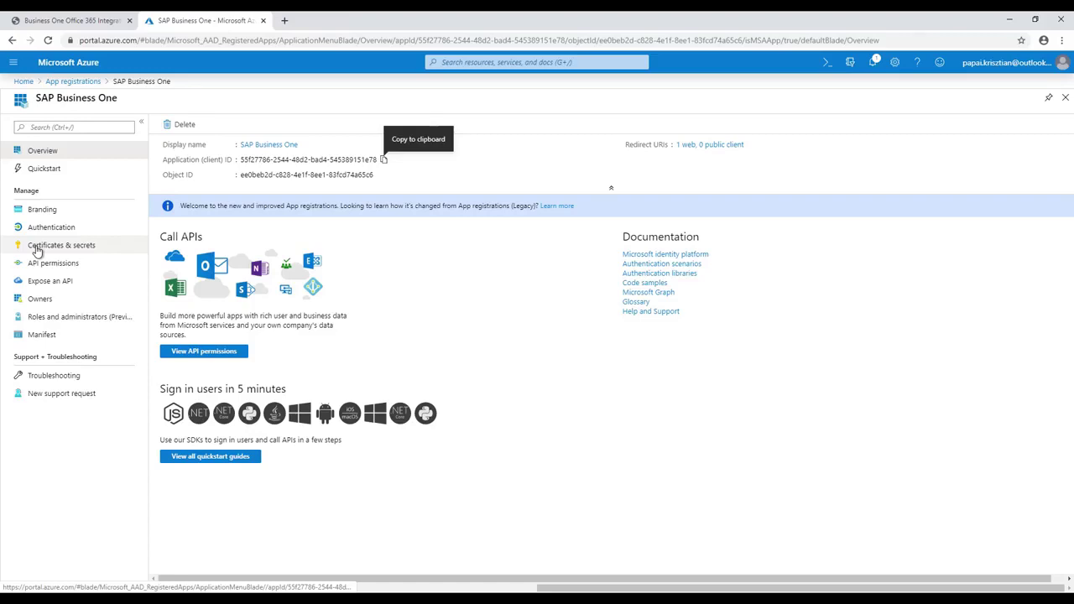
# Step: Add a client secret described 'secret', expiring in 1 year (11/13/2020), and copy its value
pyautogui.click(37, 247)
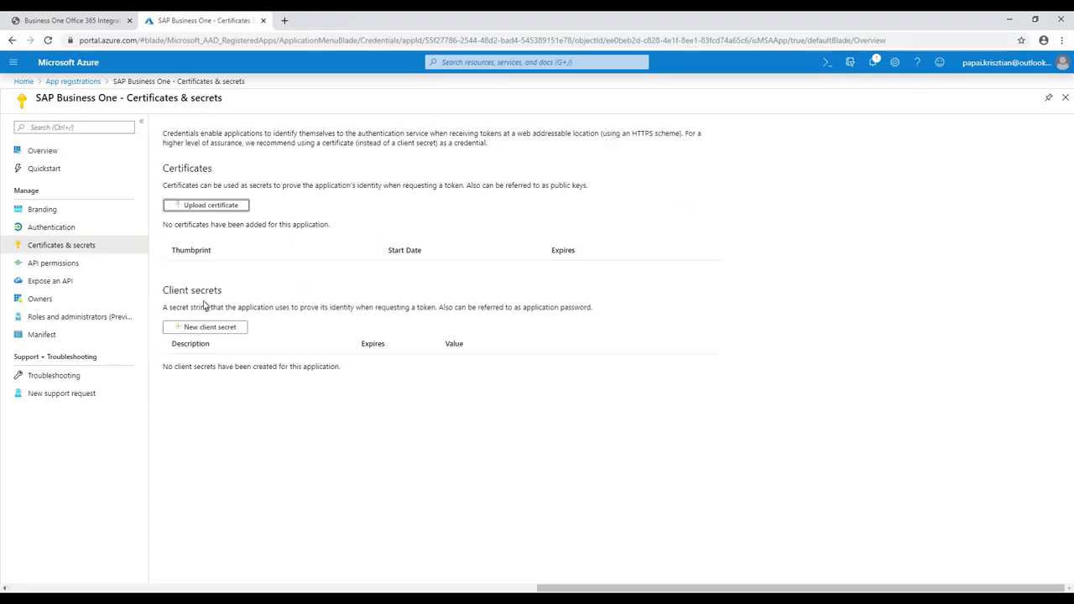
pyautogui.click(209, 327)
pyautogui.write('s')
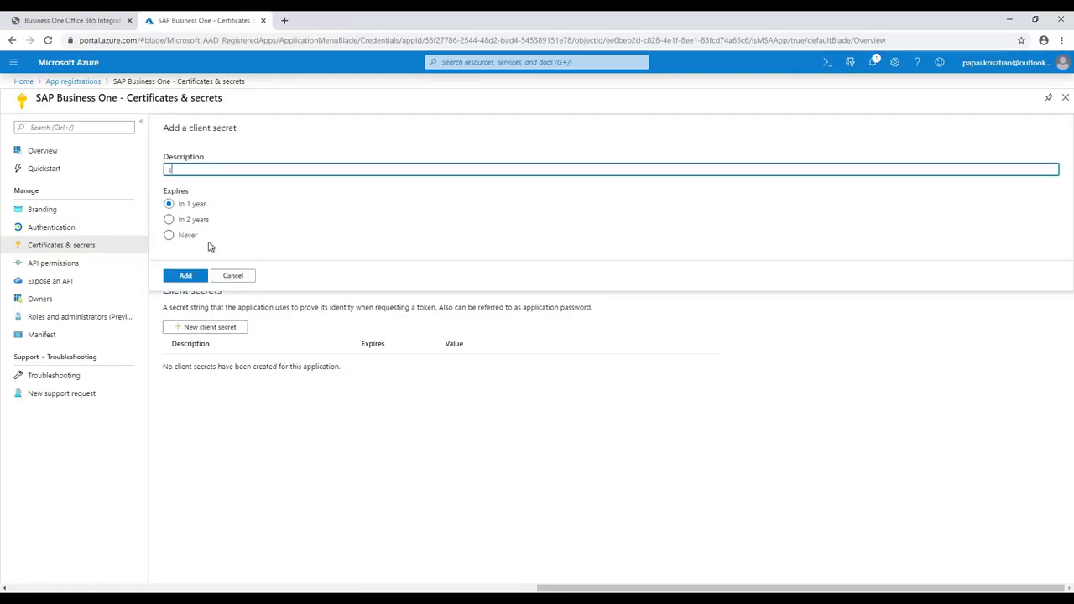
pyautogui.write('ecret')
pyautogui.click(190, 276)
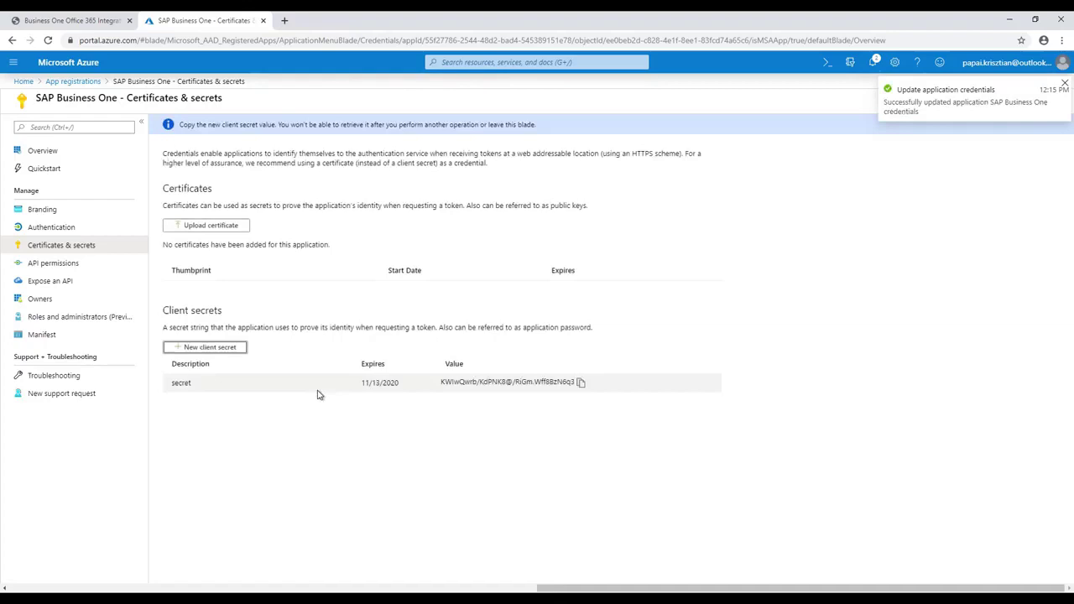
pyautogui.click(580, 383)
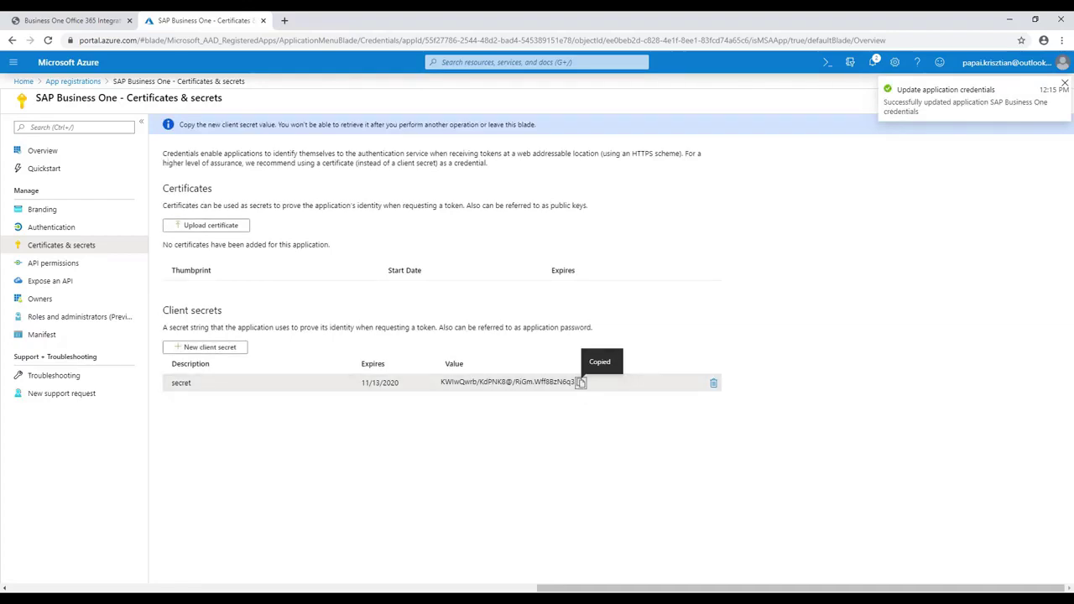
# Step: Paste the client secret into the Client Secret field, save, and confirm the update
pyautogui.click(96, 20)
pyautogui.scroll(-1, 706, 481)
pyautogui.click(682, 445)
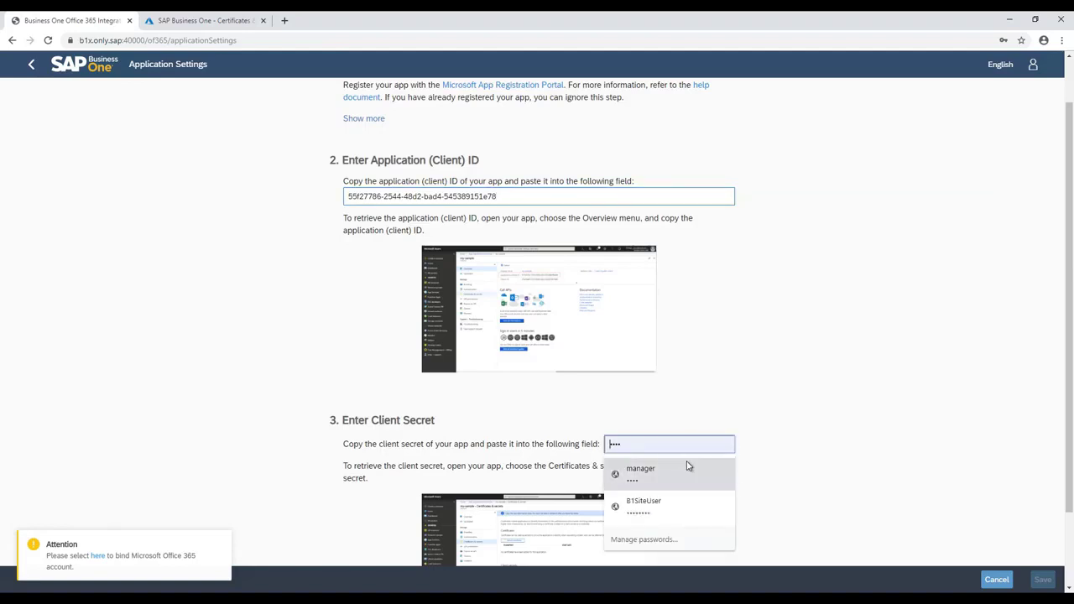
pyautogui.hotkey('ctrl', 'v')
pyautogui.click(733, 528)
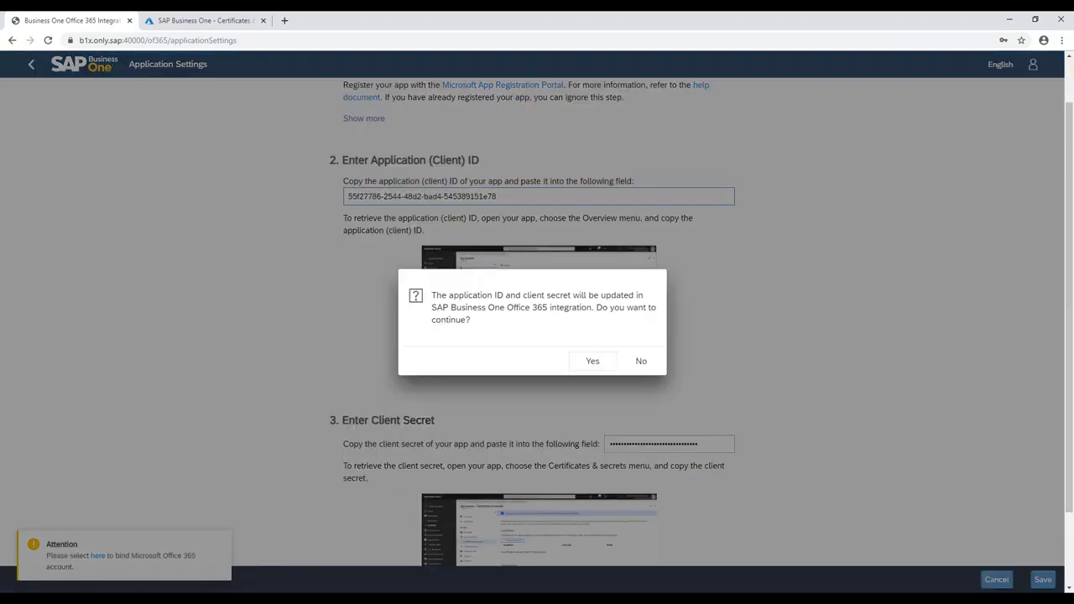
pyautogui.click(603, 360)
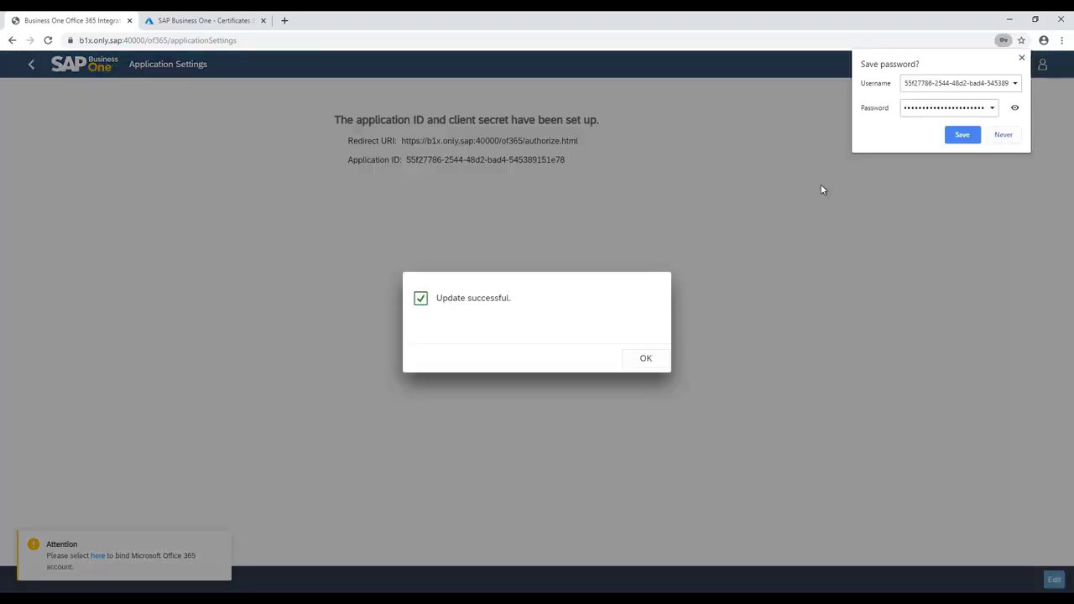
pyautogui.click(648, 359)
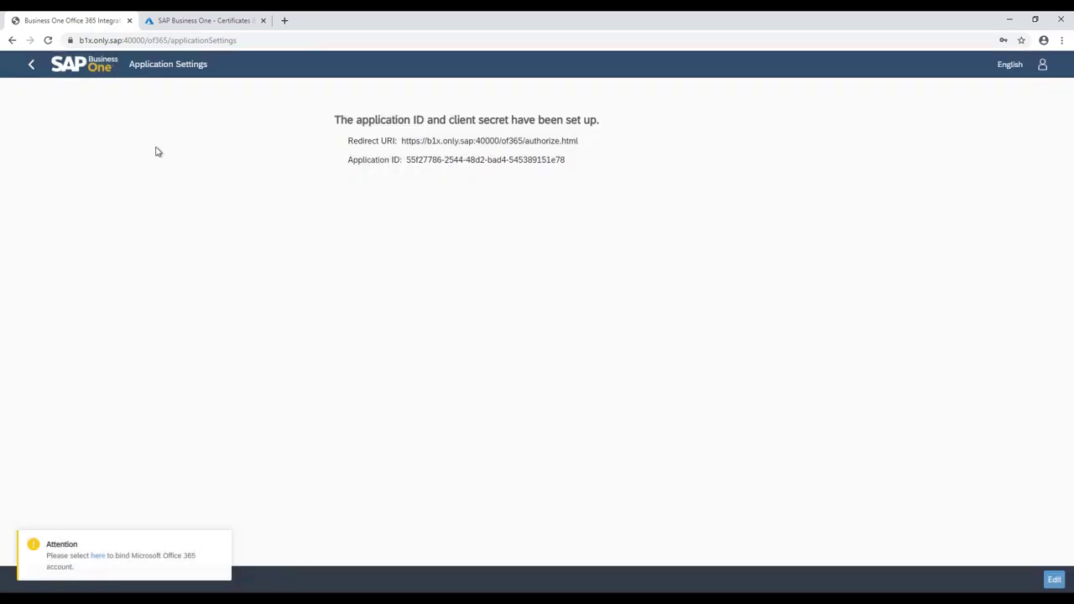
# Step: Tick Access tokens and ID tokens under Implicit grant in Authentication and save
pyautogui.click(220, 20)
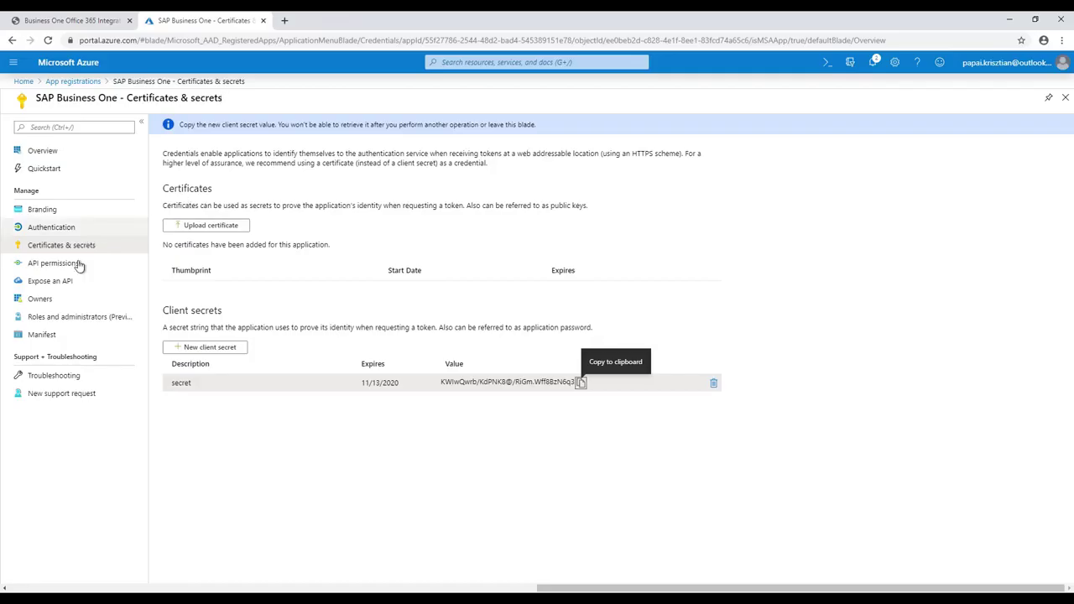
pyautogui.click(50, 228)
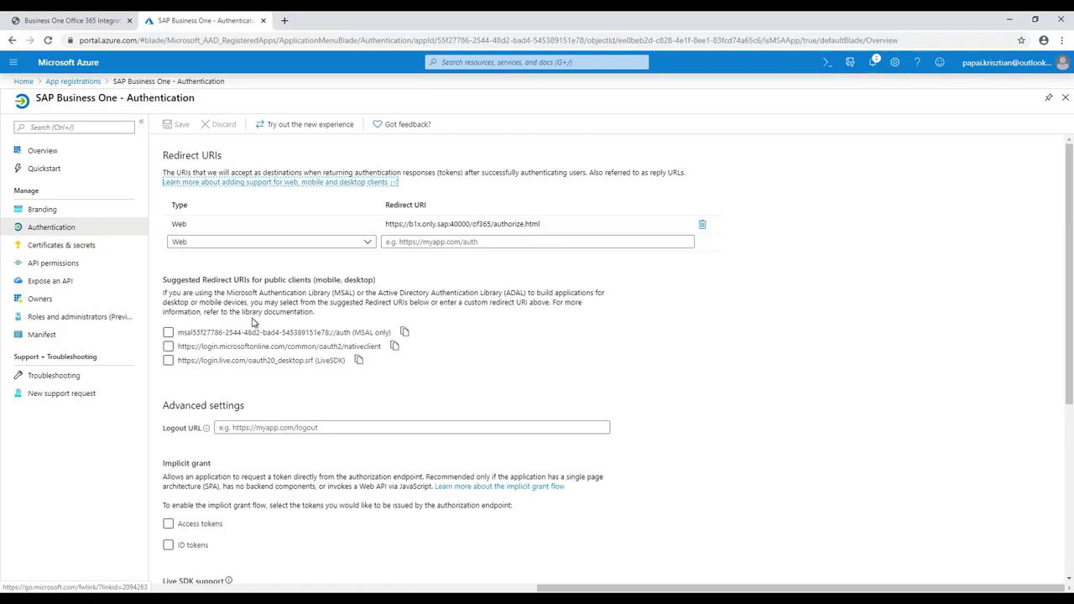
pyautogui.scroll(-2, 255, 323)
pyautogui.click(168, 356)
pyautogui.click(168, 376)
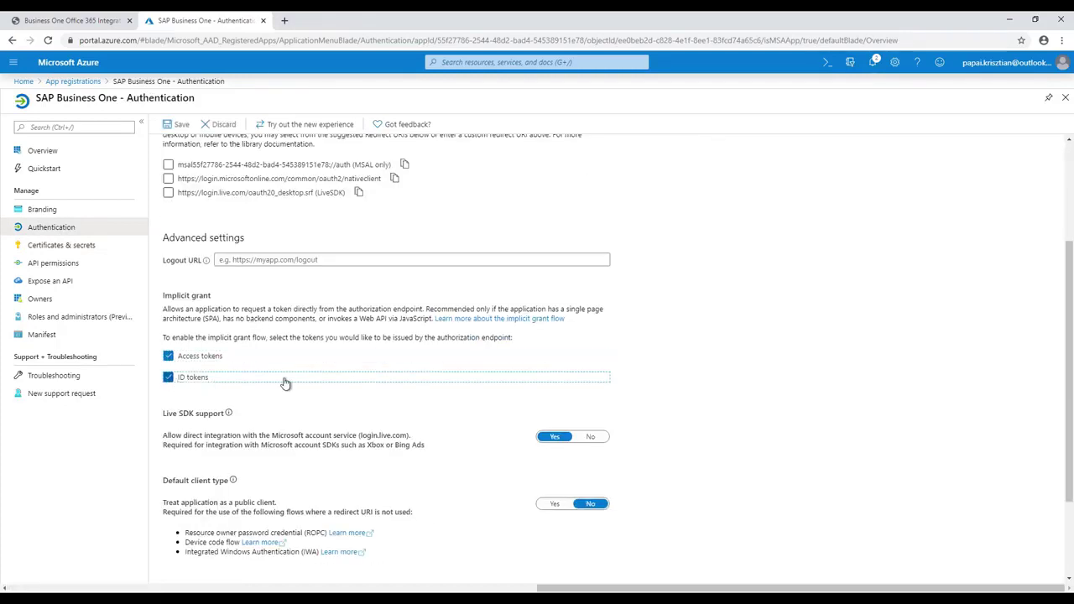
pyautogui.scroll(-2, 392, 379)
pyautogui.scroll(4, 392, 357)
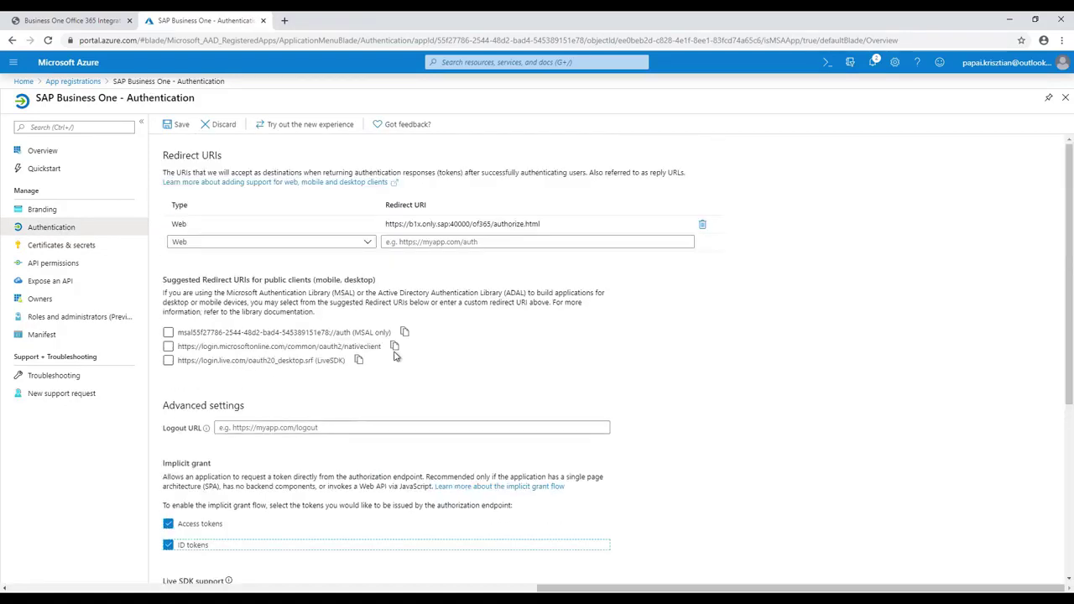
pyautogui.click(176, 124)
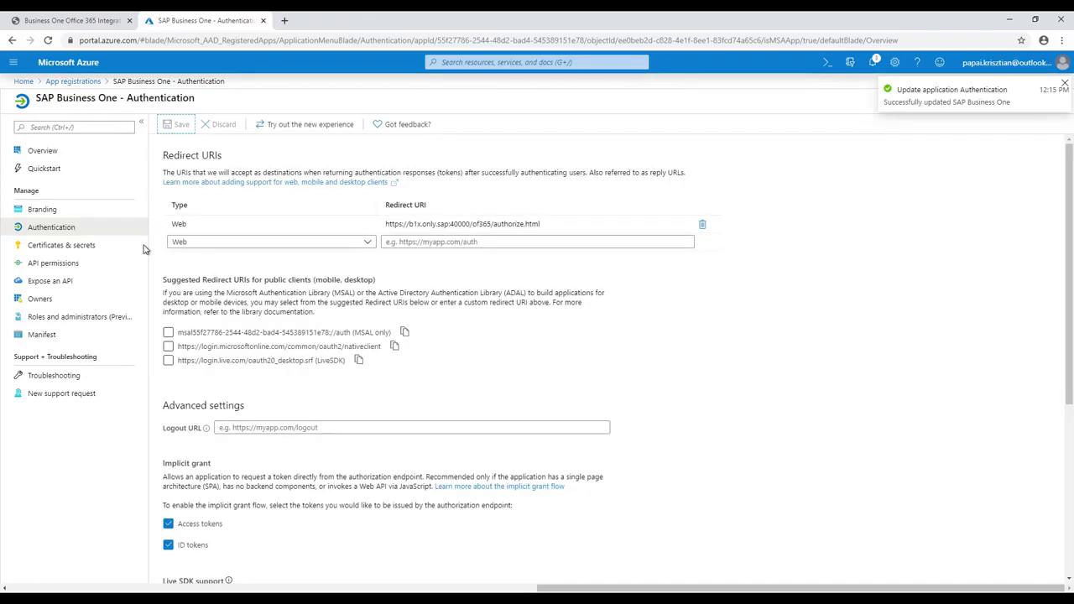
pyautogui.click(105, 264)
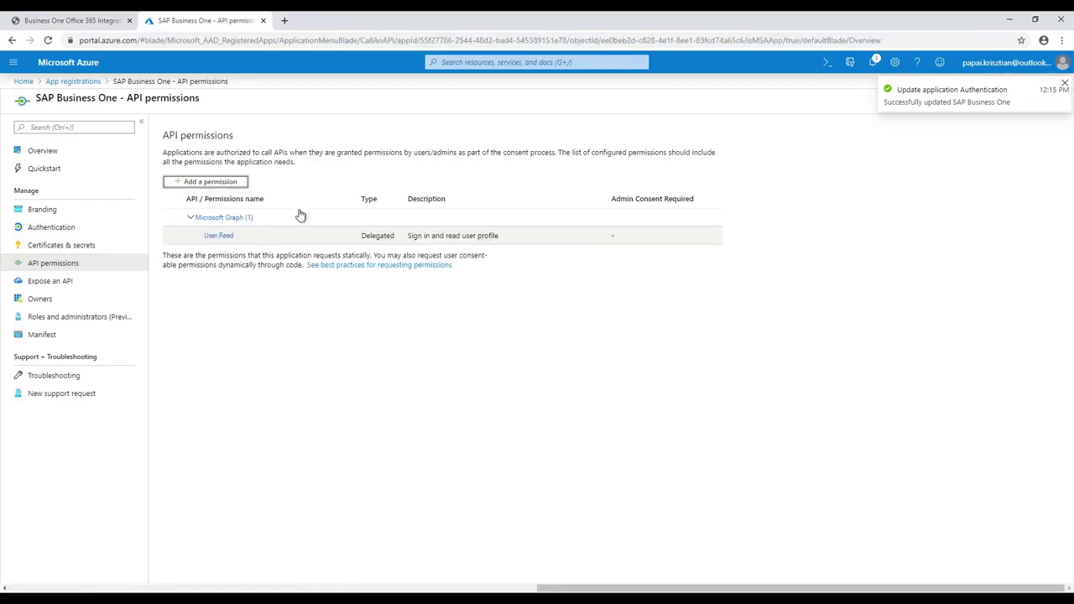
# Step: Add Microsoft Graph delegated permissions, ticking openid and profile
pyautogui.click(210, 182)
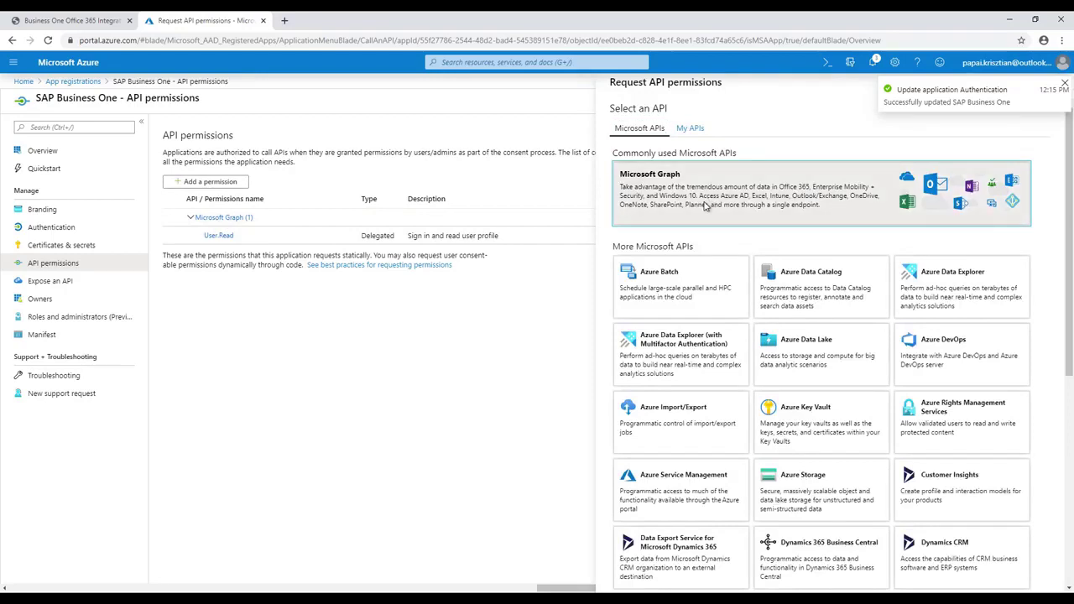
pyautogui.click(705, 206)
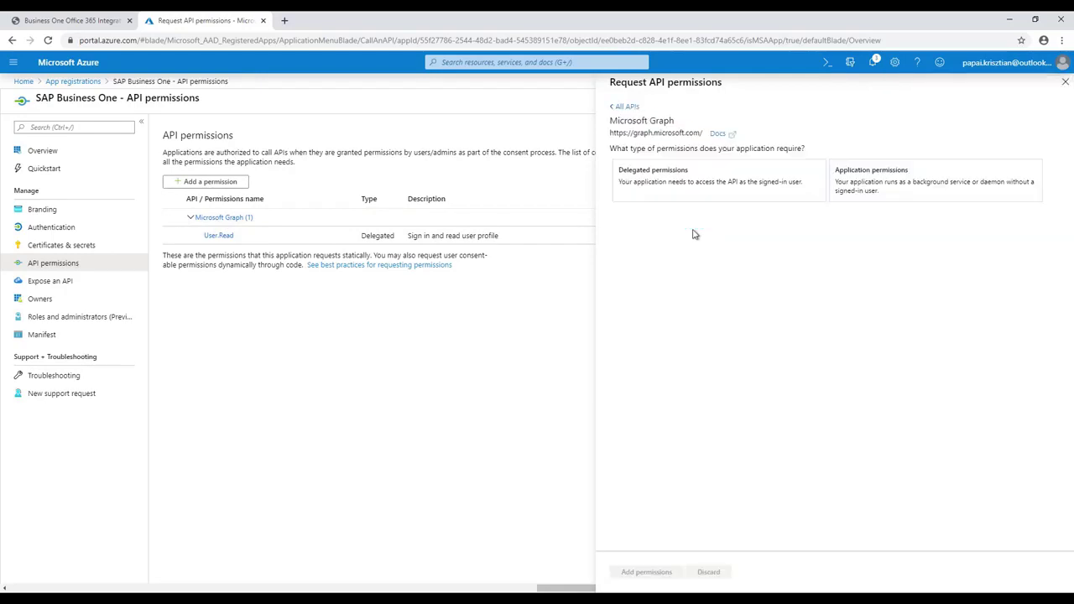
pyautogui.click(679, 193)
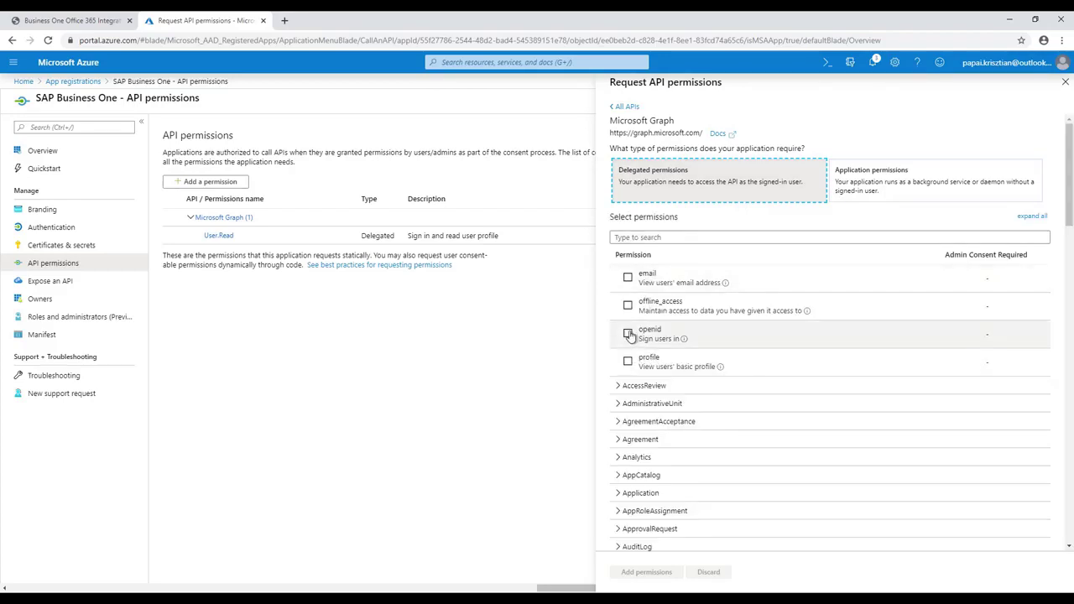
pyautogui.click(628, 333)
pyautogui.click(628, 363)
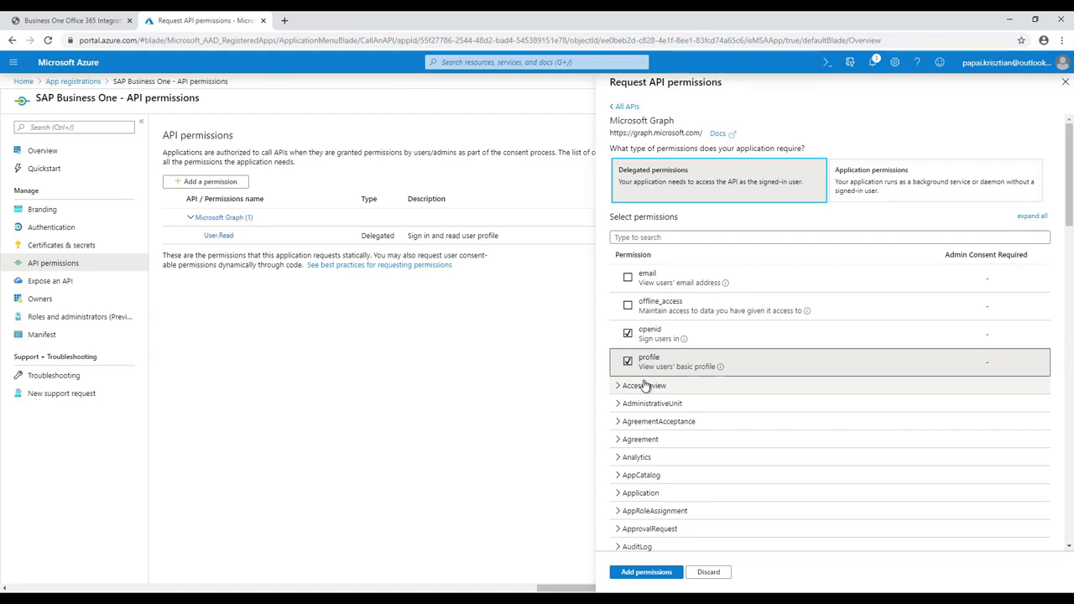
# Step: Tick all seven Files permissions, Files.Read through Files.ReadWrite.Selected, and add them to the app
pyautogui.scroll(-4, 645, 383)
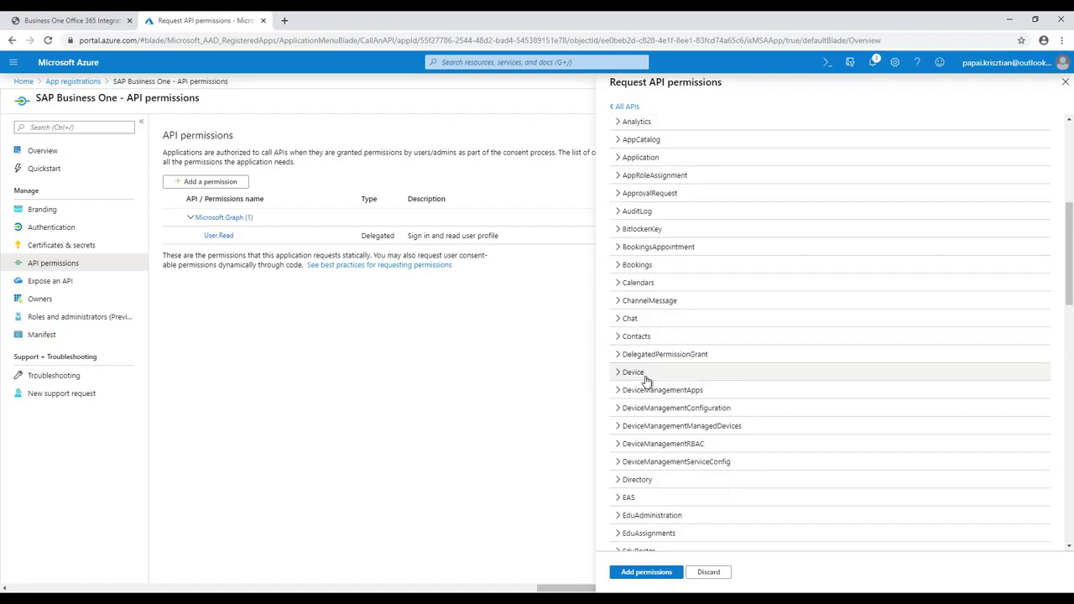
pyautogui.scroll(-3, 647, 379)
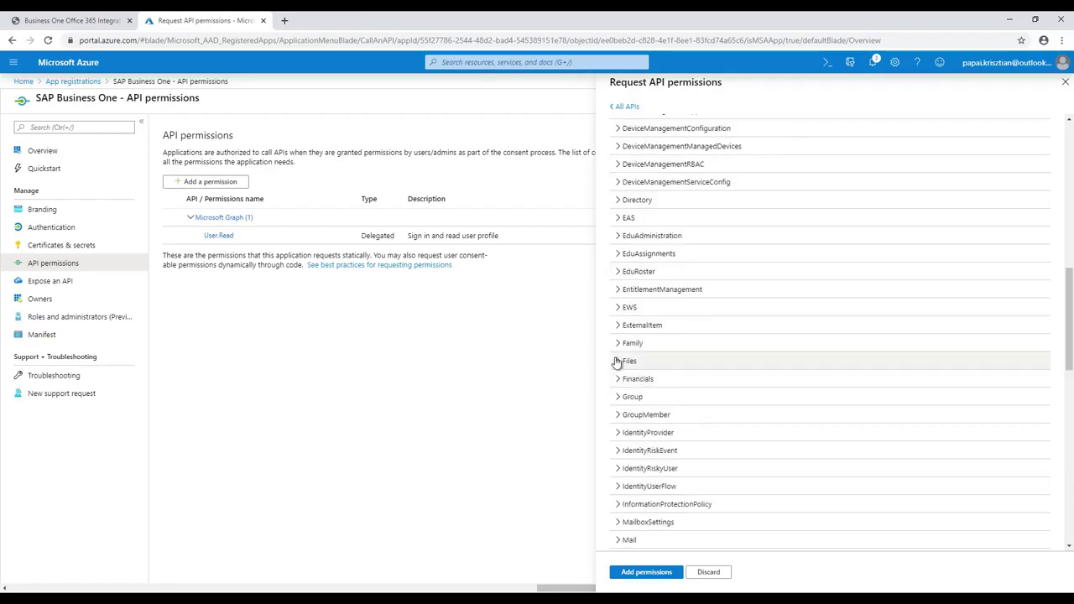
pyautogui.click(619, 361)
pyautogui.scroll(-2, 655, 356)
pyautogui.click(637, 214)
pyautogui.click(636, 243)
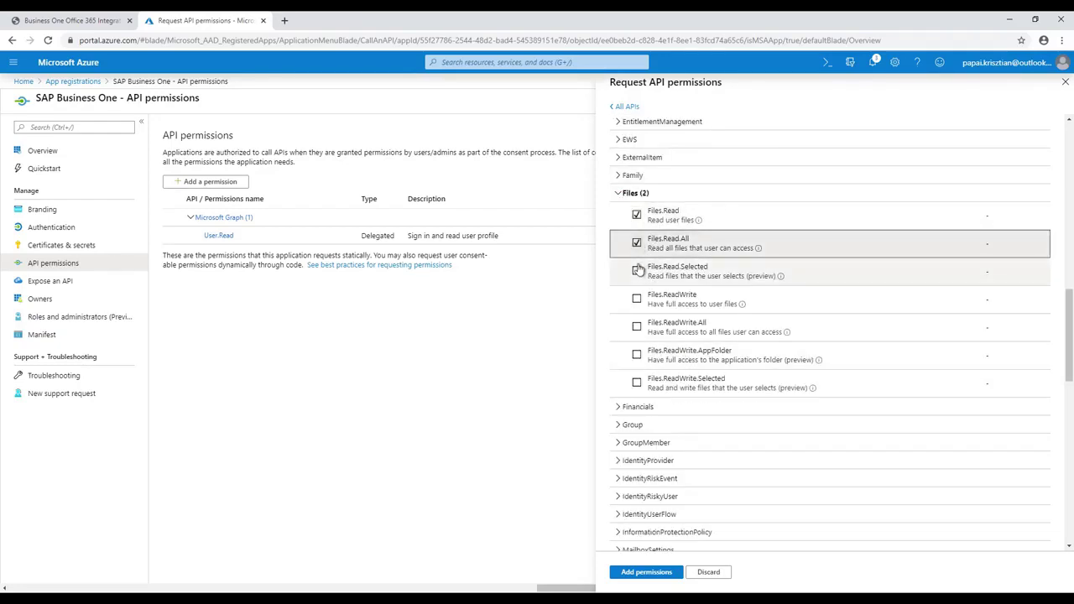
pyautogui.click(636, 270)
pyautogui.click(636, 298)
pyautogui.click(637, 326)
pyautogui.click(636, 354)
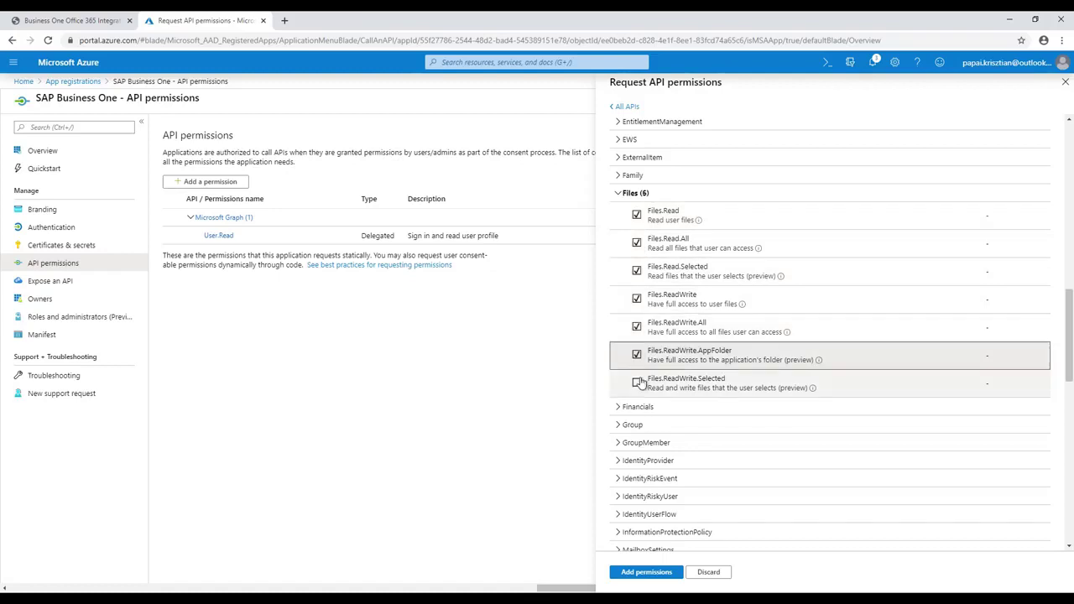
pyautogui.click(636, 381)
pyautogui.click(646, 571)
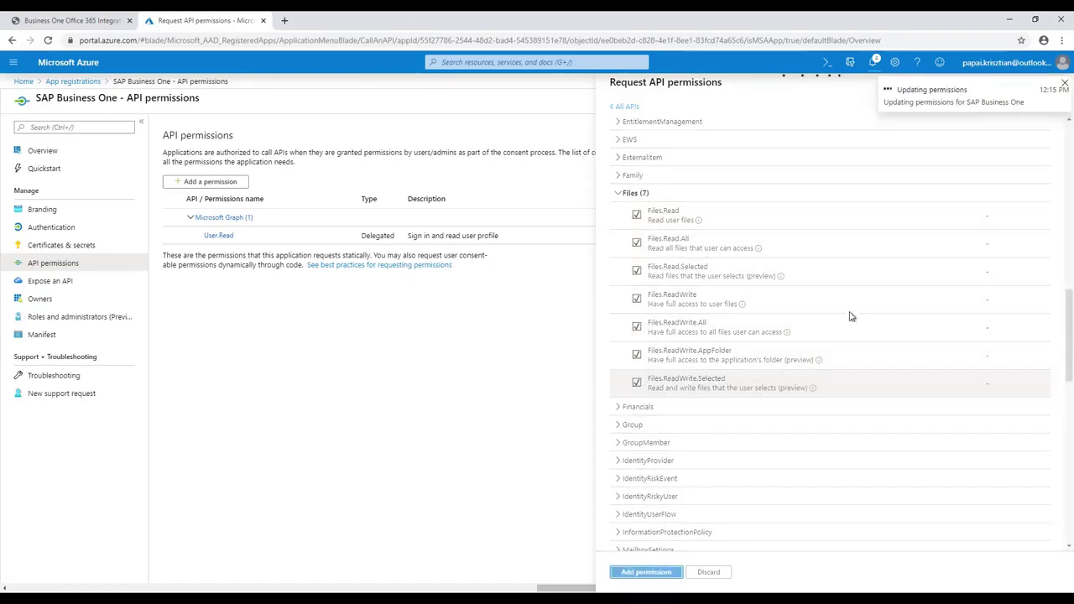
# Step: Back in the integration settings, start binding the Microsoft Office 365 account via the 'here' link
pyautogui.click(91, 23)
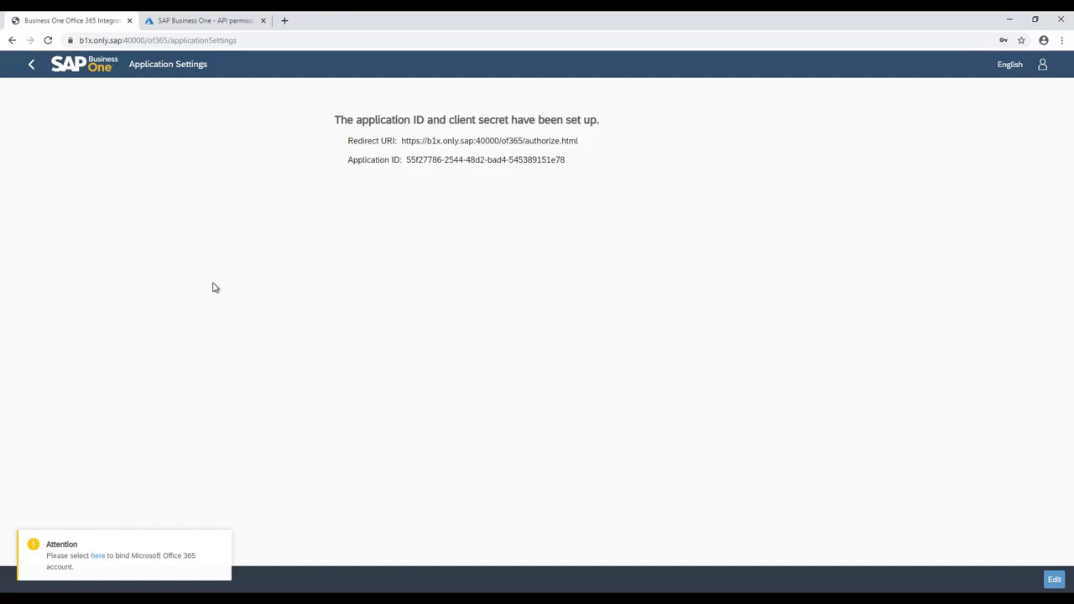
pyautogui.click(98, 560)
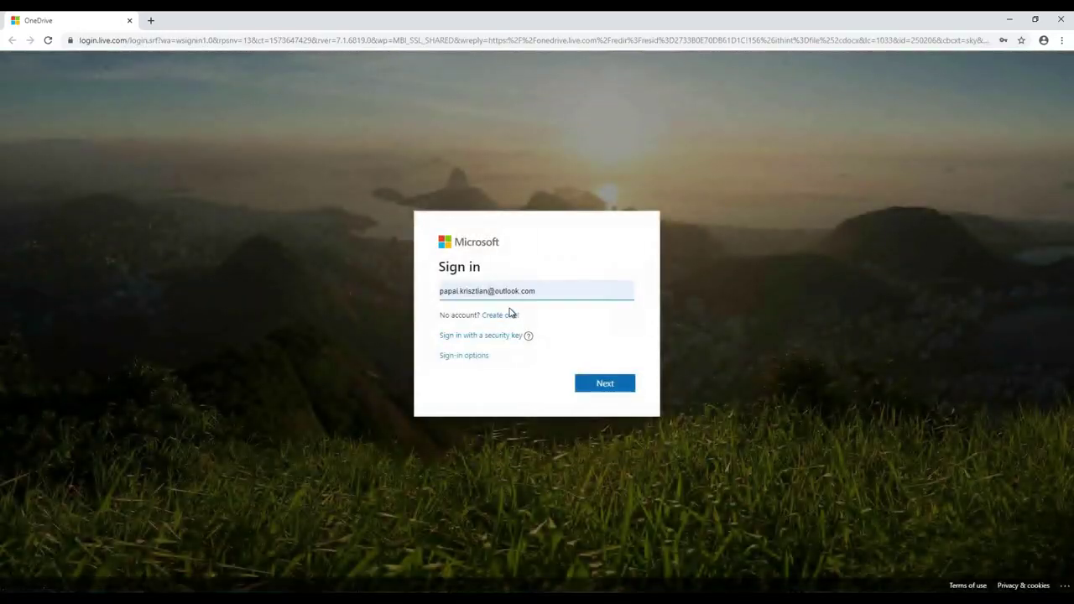
# Step: Sign in to Microsoft so Sales Order 1284.docx opens in Word online, then re-export the whole document
pyautogui.click(597, 387)
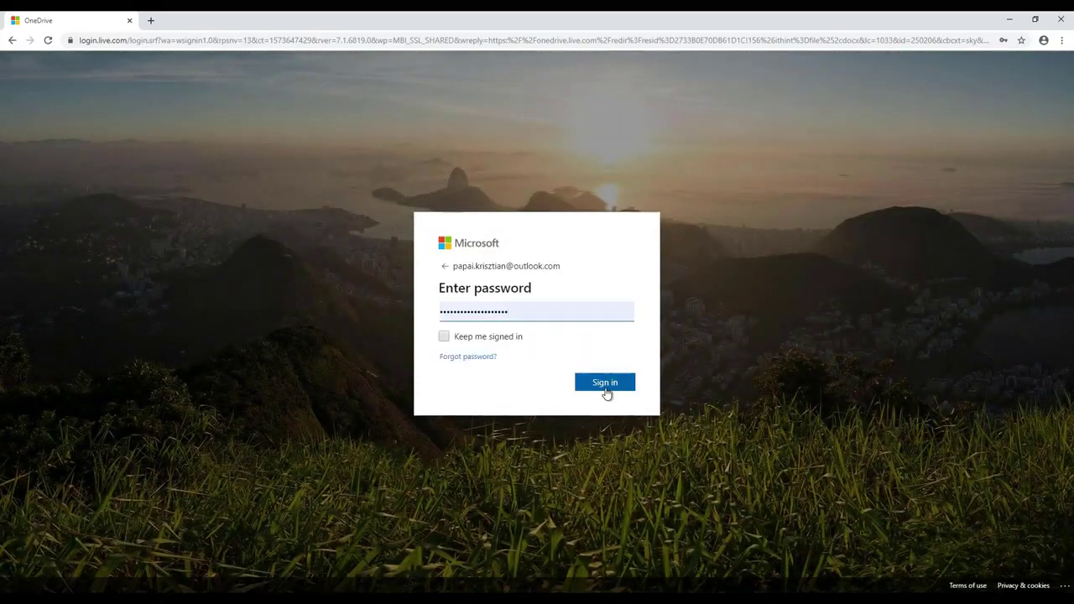
pyautogui.click(605, 389)
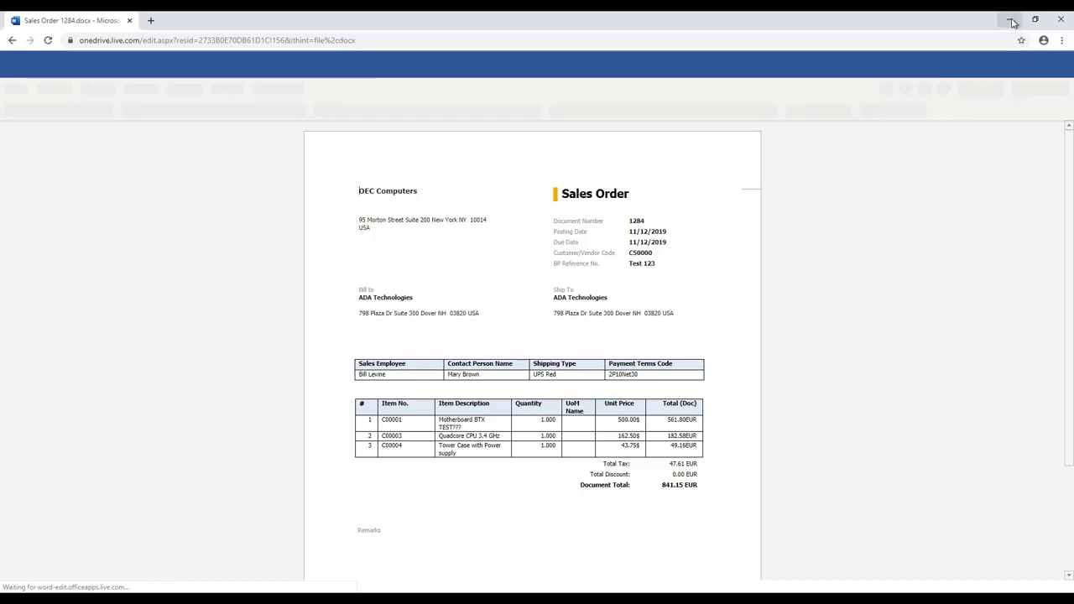
pyautogui.click(1012, 21)
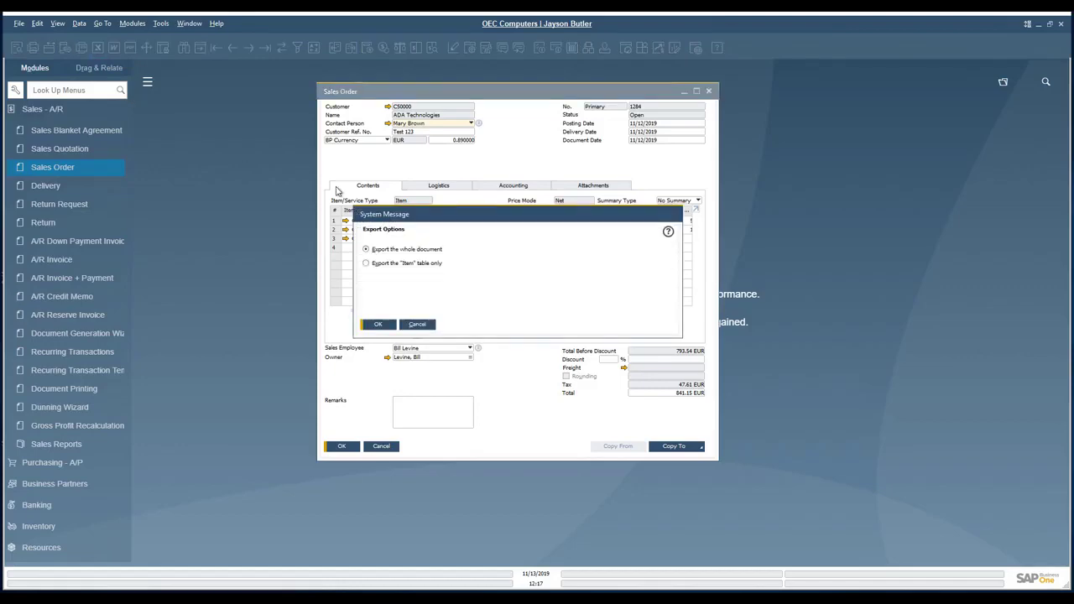
pyautogui.click(382, 324)
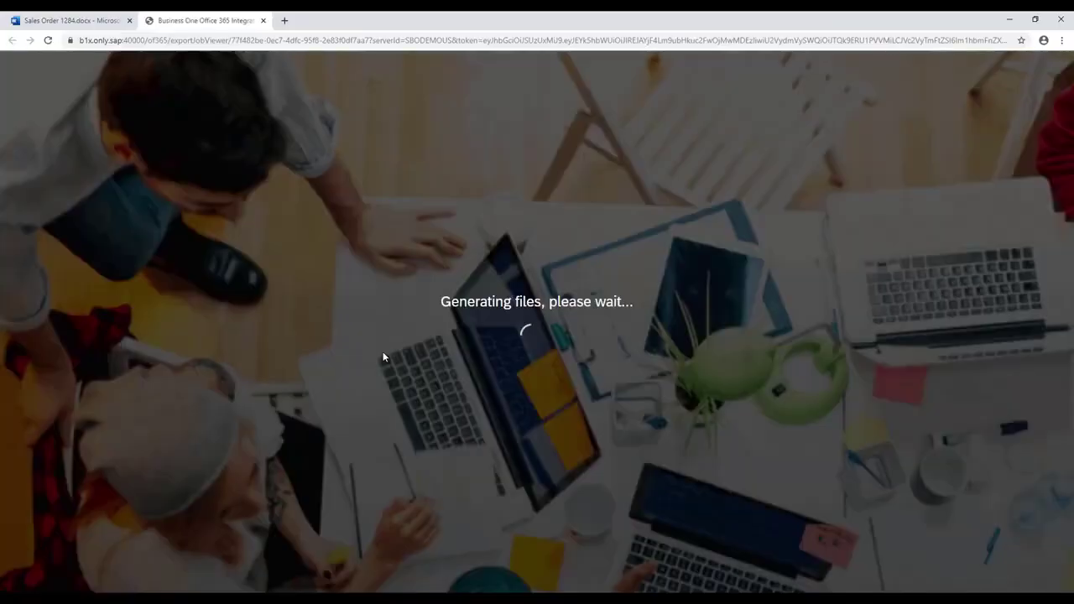